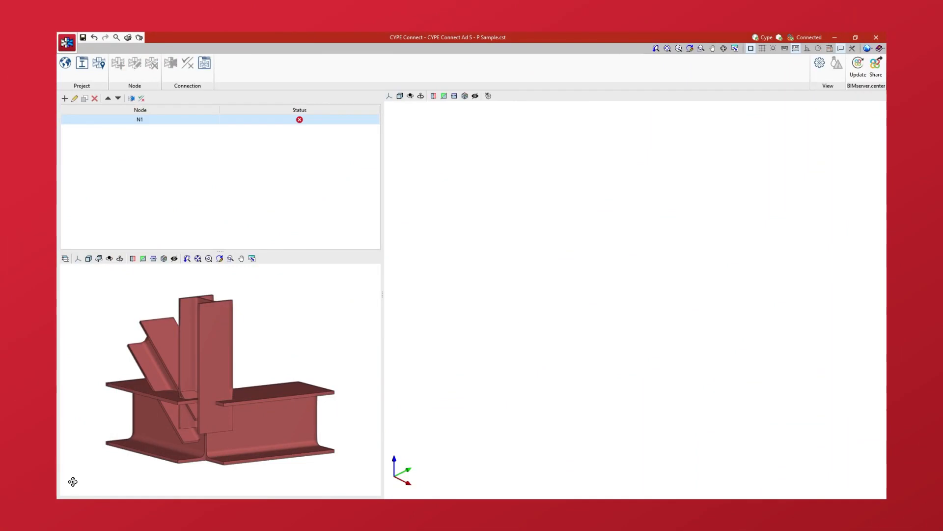
Open the connection of node N1 for editing.
left_click_drag(72, 480, 407, 482)
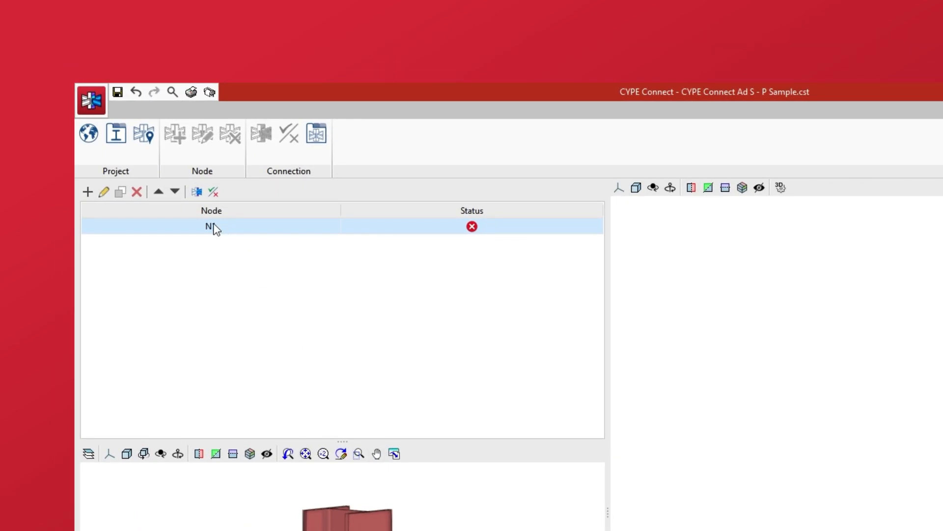
left_click(196, 195)
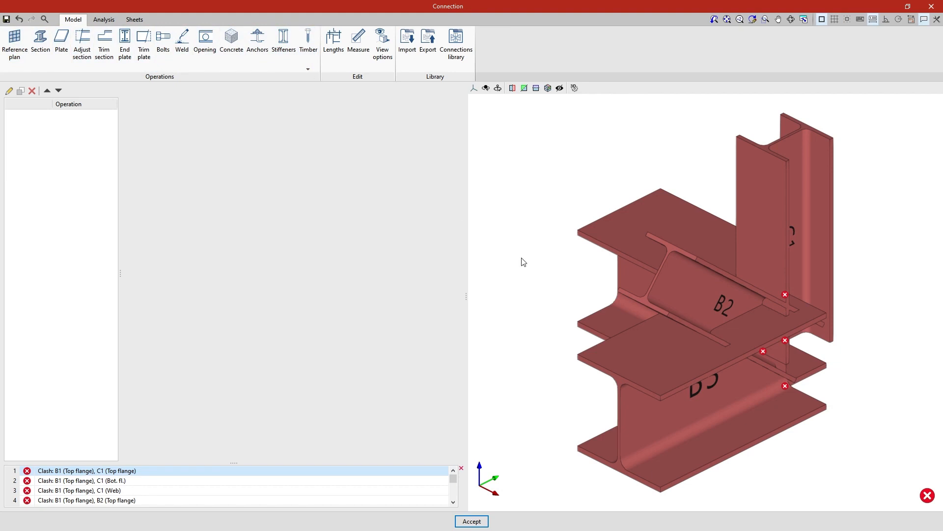
mouse_move(523, 260)
right_mouse_down()
mouse_move(596, 270)
mouse_move(618, 258)
right_mouse_up()
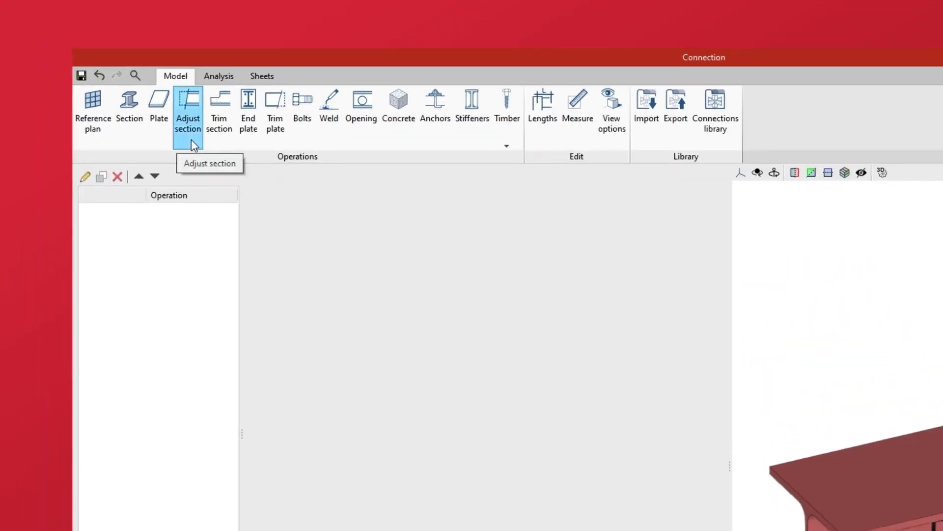
Add an Adjust section operation that adjusts section B1 to the web of section B3.
left_click(190, 140)
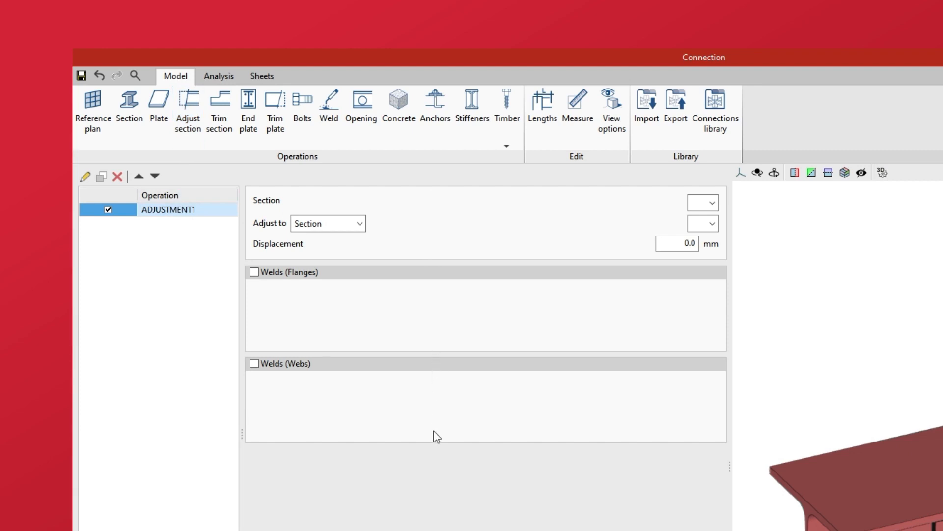
left_click(710, 205)
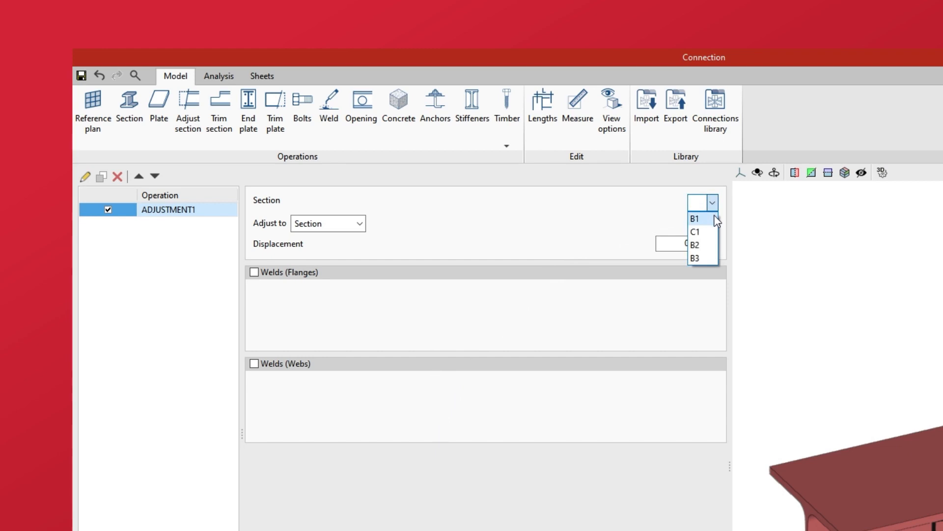
left_click(697, 218)
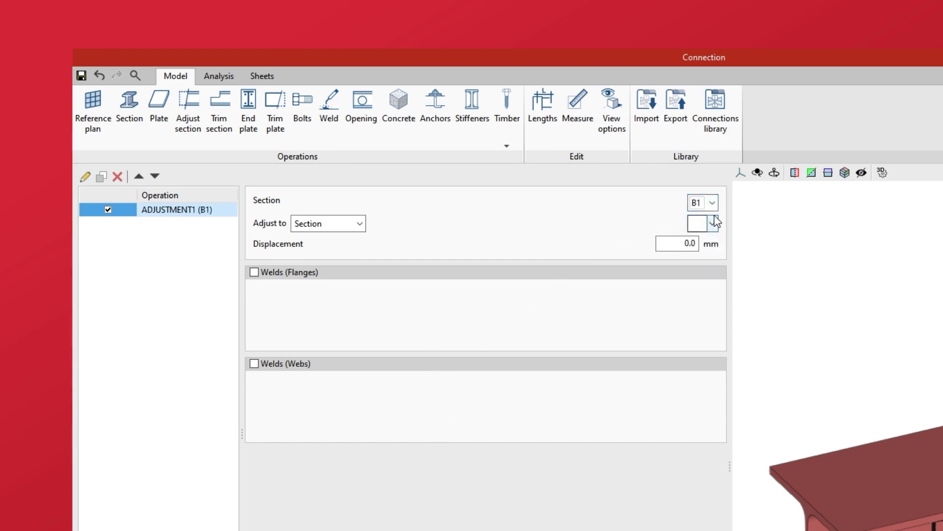
left_click(359, 223)
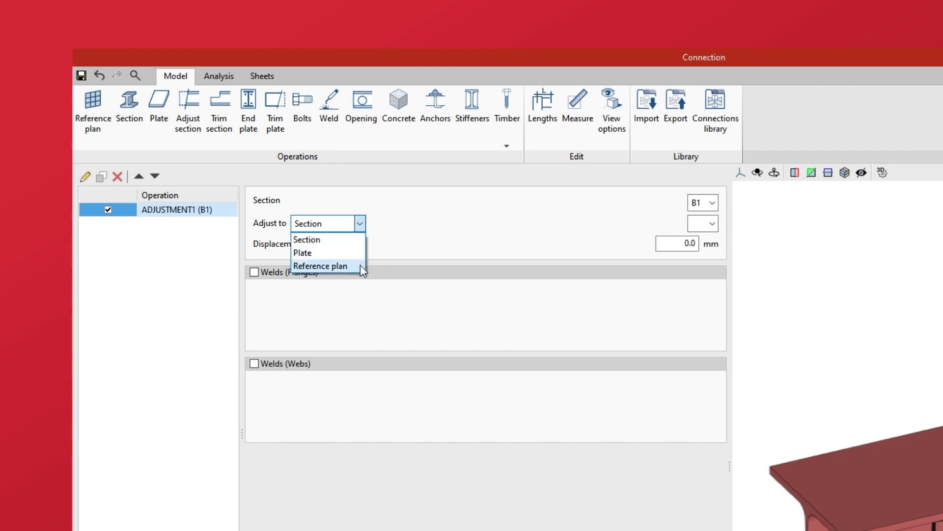
left_click(359, 241)
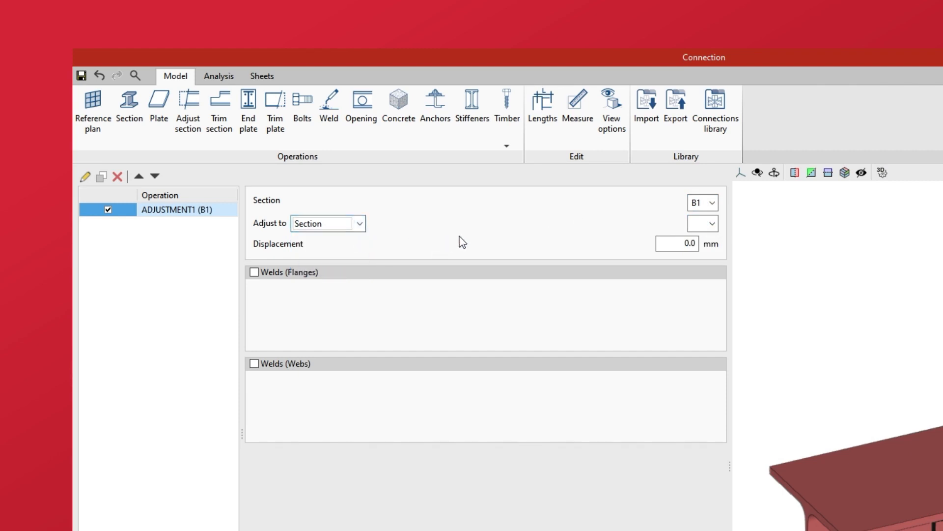
left_click(713, 226)
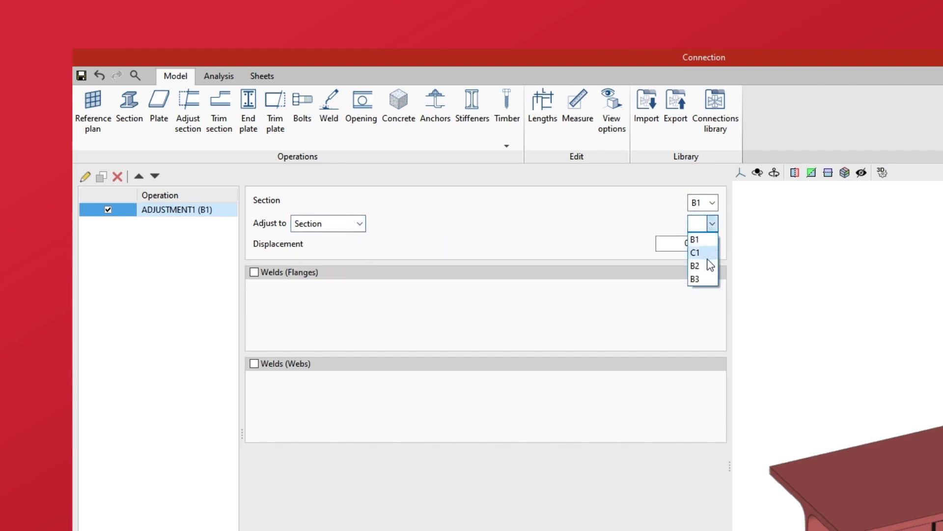
left_click(709, 275)
left_click(712, 224)
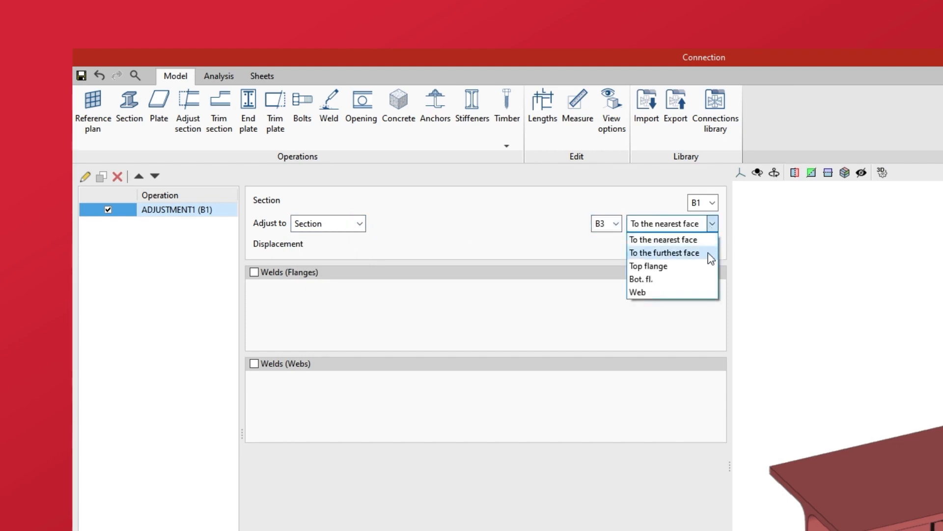
left_click(708, 293)
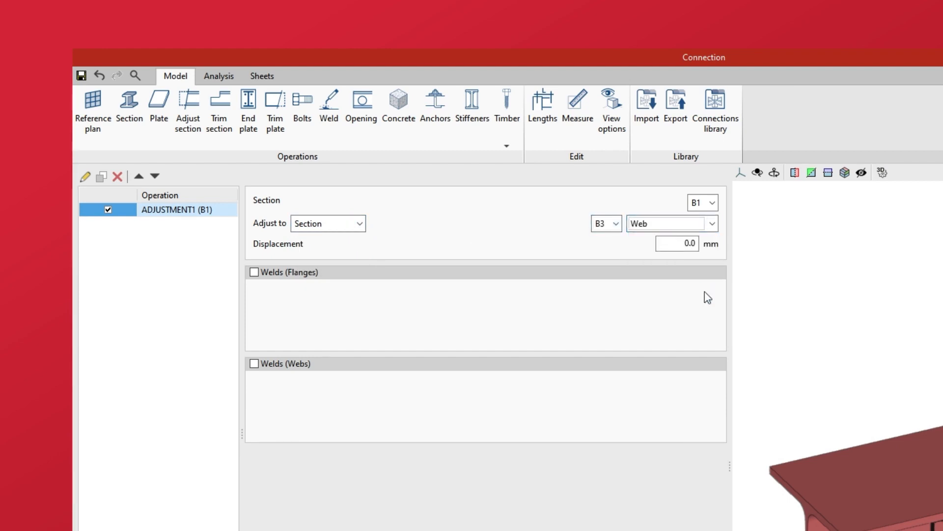
Set the displacement of the B1 adjustment to 105 mm.
left_click_drag(667, 244, 711, 250)
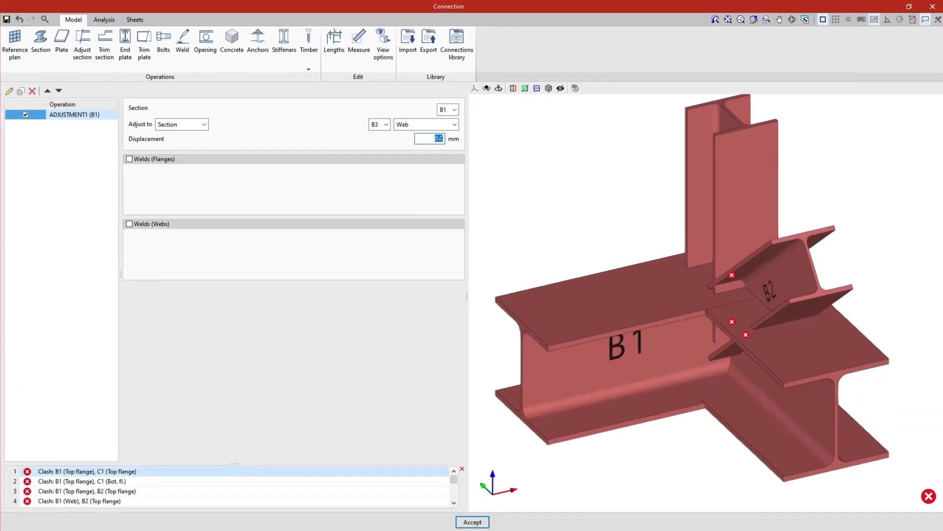
type("105")
key("Return")
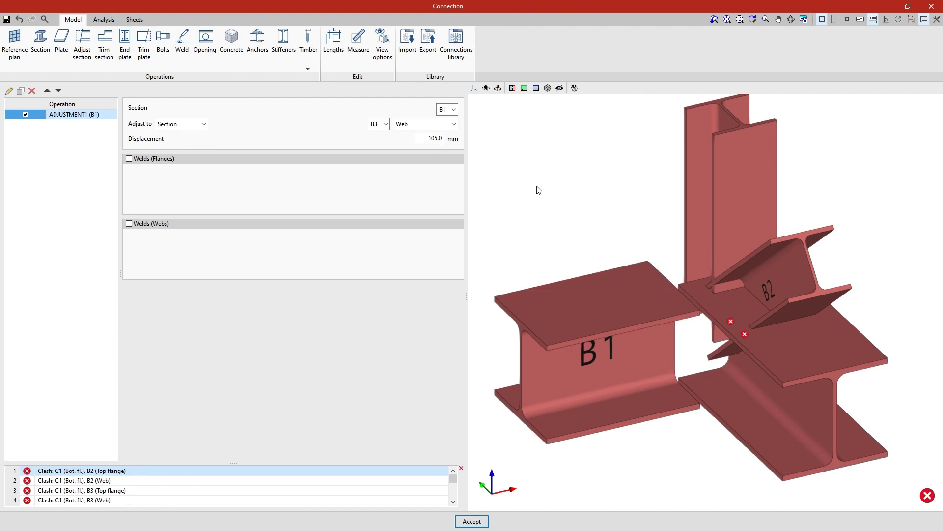
scroll(690, 348, "up", 4)
mouse_move(700, 360)
right_mouse_down()
mouse_move(671, 349)
mouse_move(710, 357)
mouse_move(708, 376)
right_mouse_up()
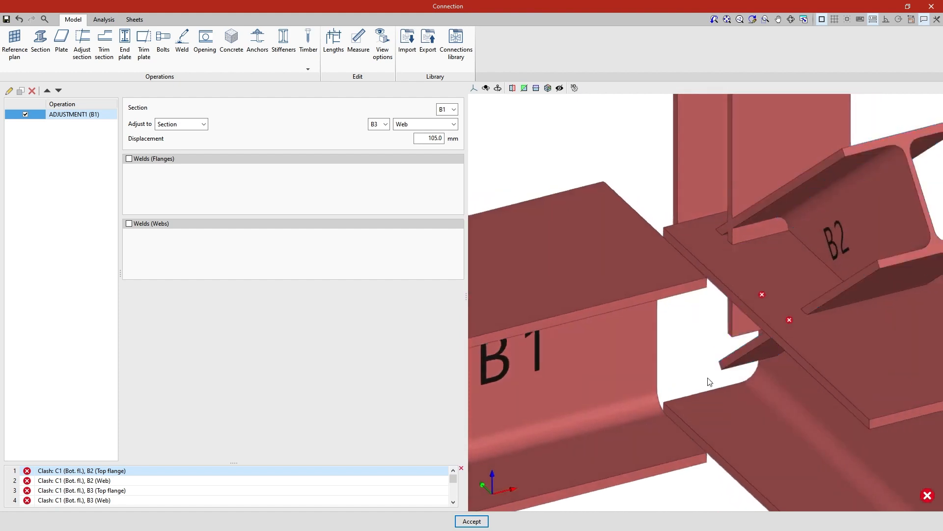
scroll(687, 375, "down", 5)
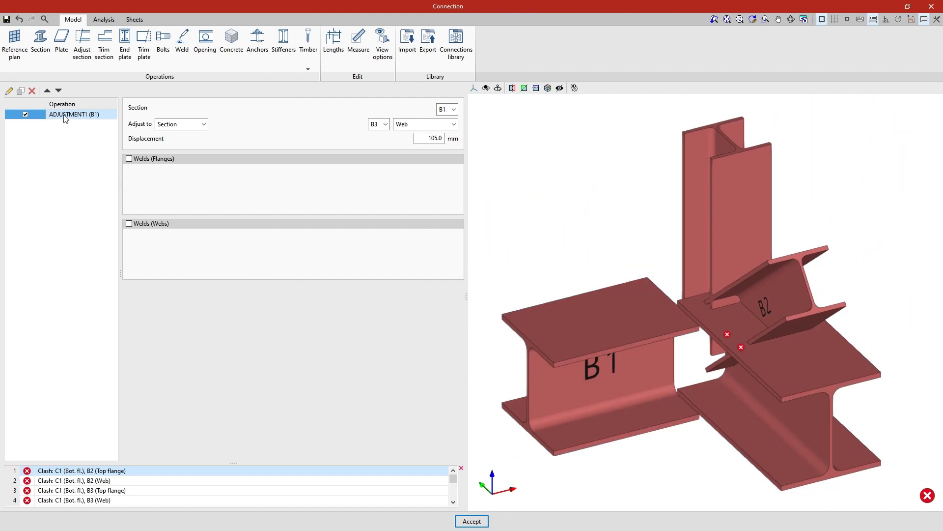
Duplicate the B1 adjustment and make the copy adjust section B3 to the web of B1 with a displacement of -105 mm.
left_click(20, 95)
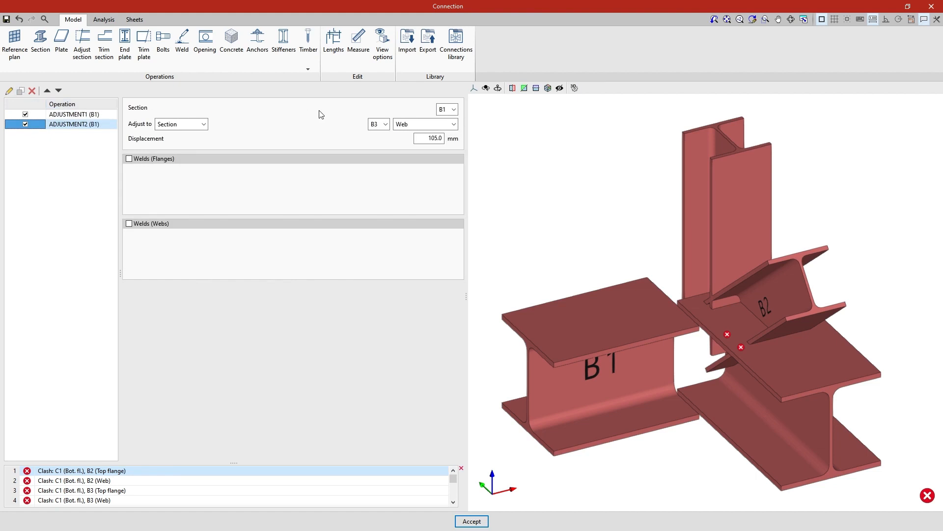
left_click(442, 111)
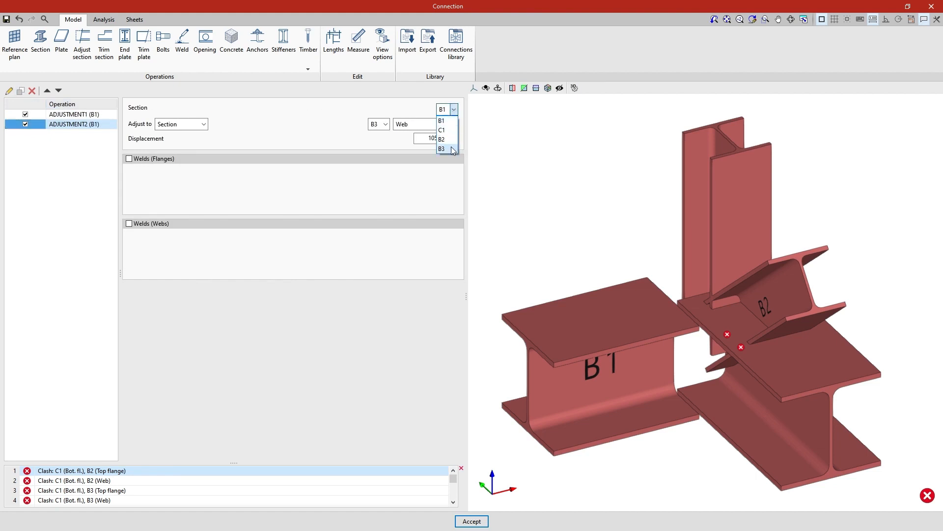
left_click(452, 150)
left_click(385, 125)
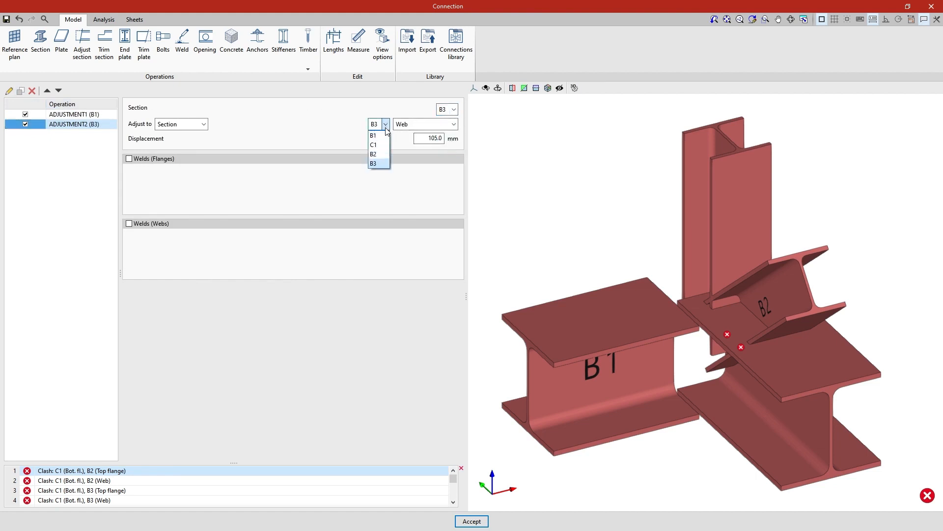
left_click(376, 135)
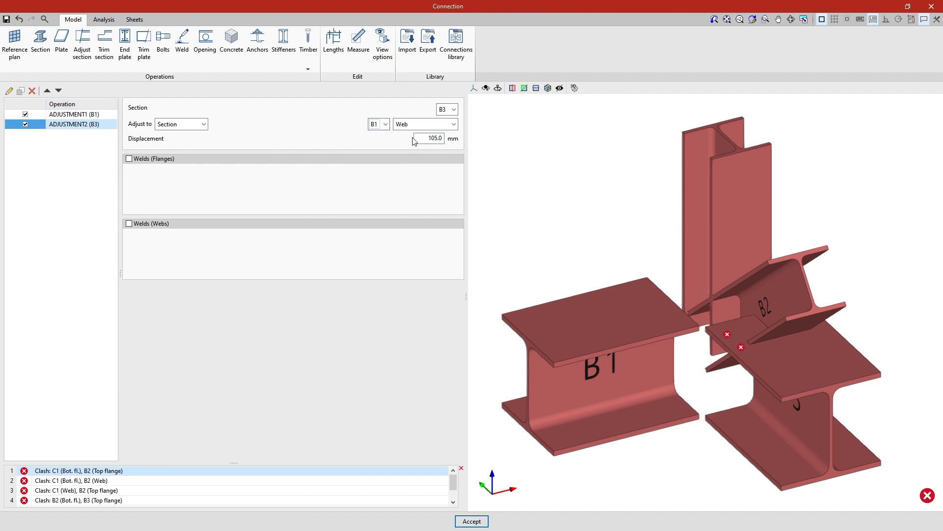
left_click_drag(414, 139, 455, 144)
type("-105")
key("Return")
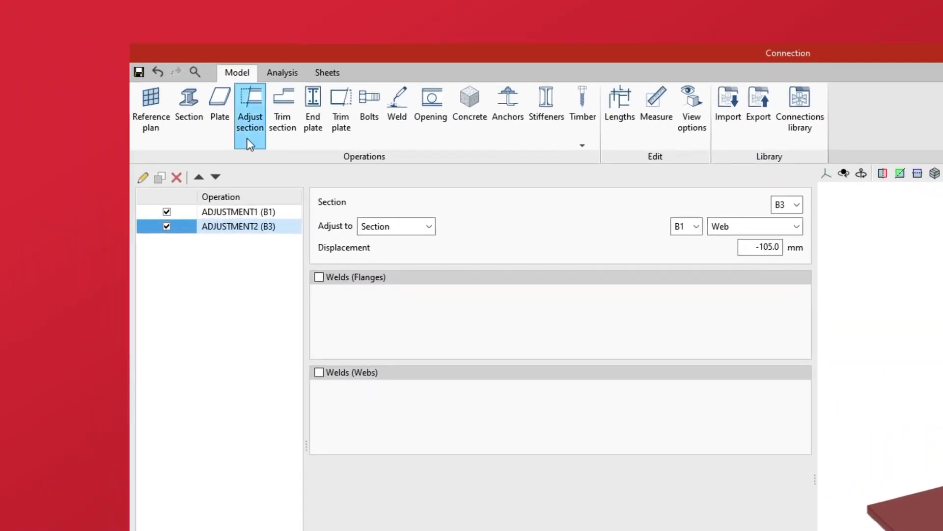
Add another Adjust section operation that adjusts column C1 to the top flange of section B3.
left_click(249, 144)
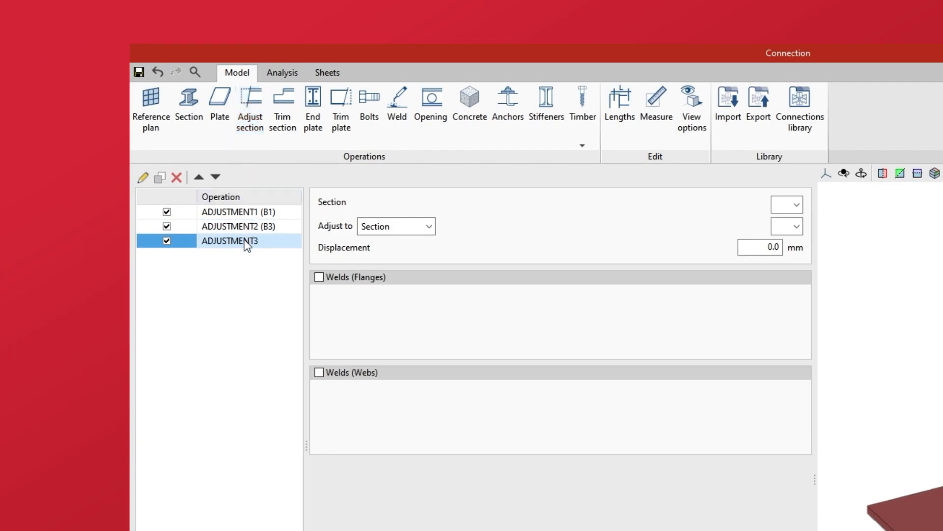
left_click(795, 206)
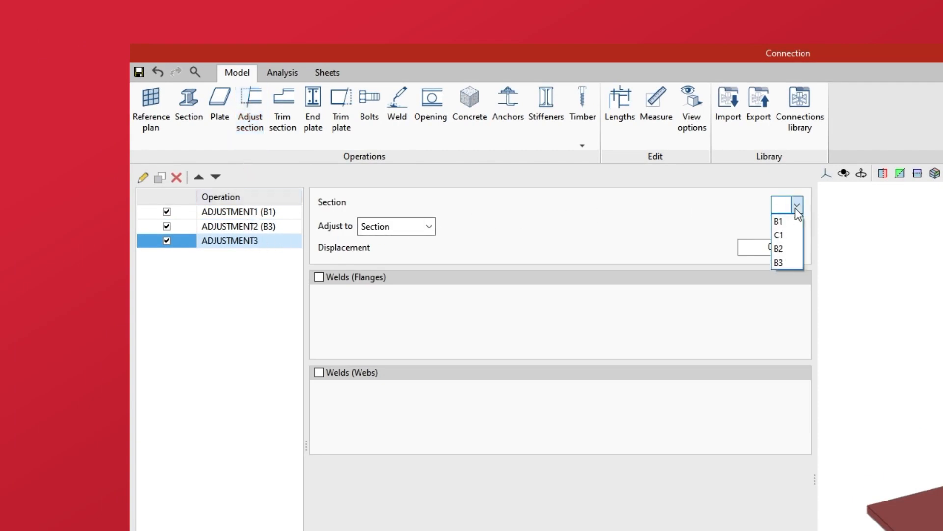
left_click(796, 233)
left_click(797, 226)
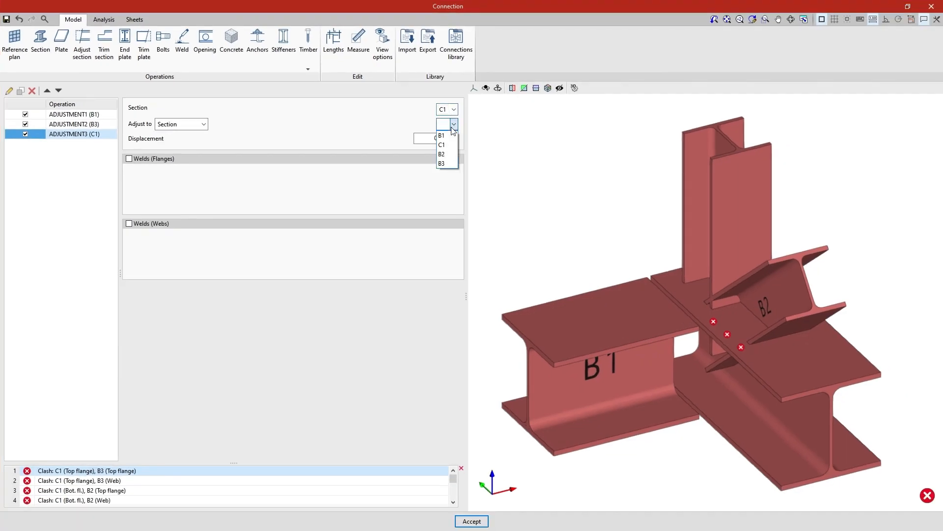
left_click(449, 163)
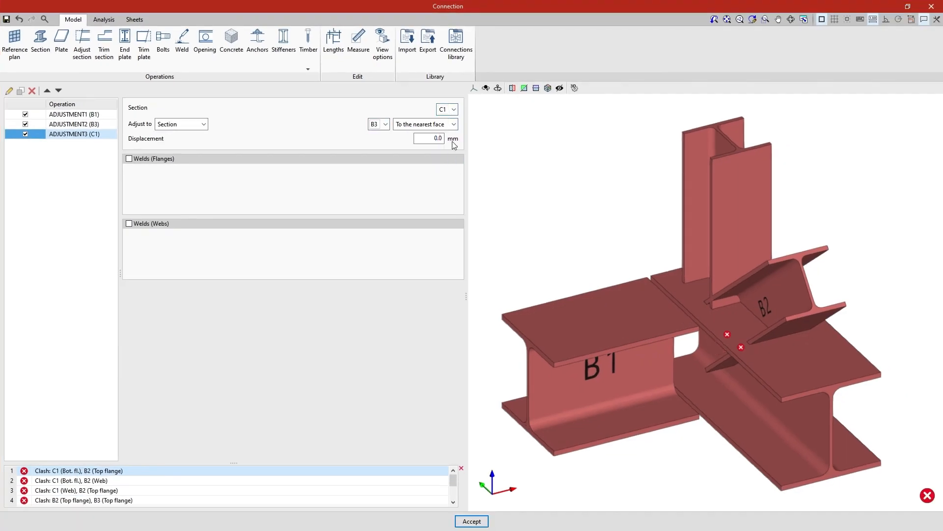
left_click(454, 126)
left_click(448, 143)
Enable welds on both the flanges and the web of the C1 adjustment.
left_click(129, 158)
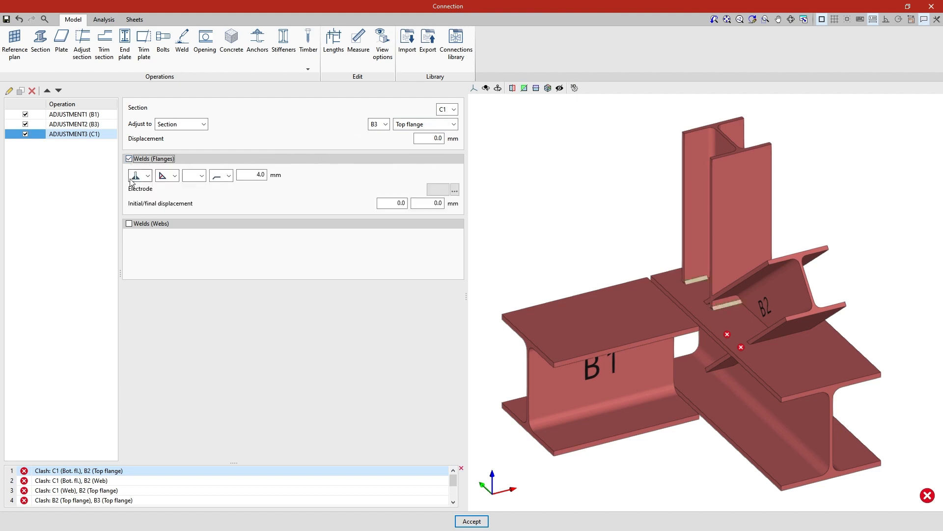
left_click(130, 223)
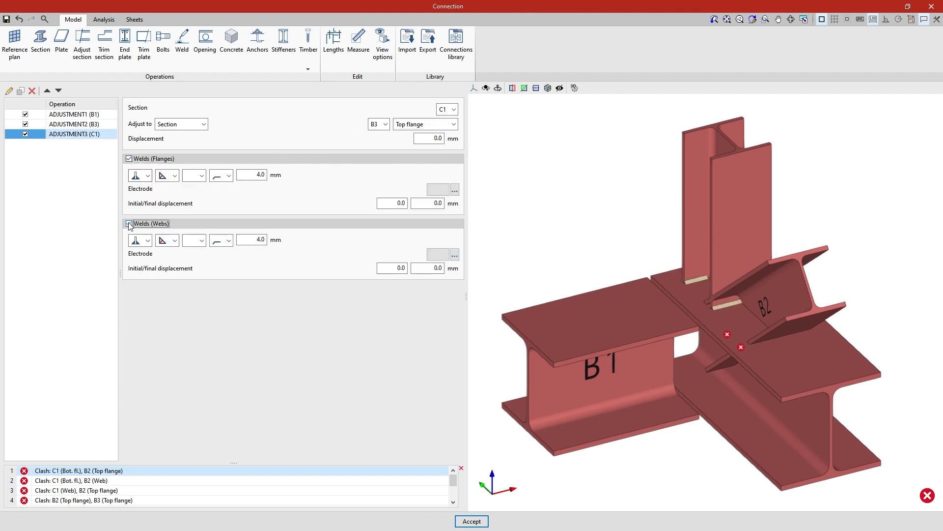
middle_click_drag(536, 255, 598, 271)
scroll(582, 270, "up", 2)
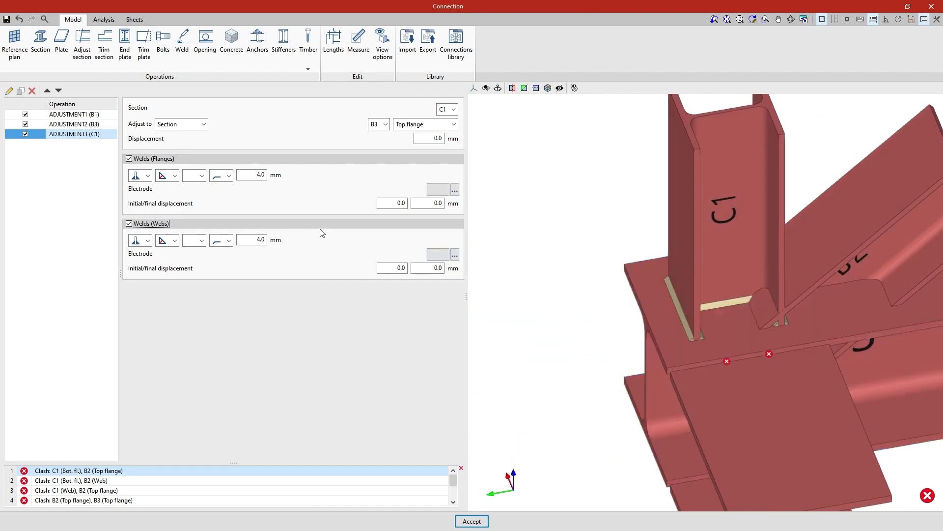
Examine the side, weld type, surface contour and site or workshop options available for the C1 flange welds.
left_click(147, 176)
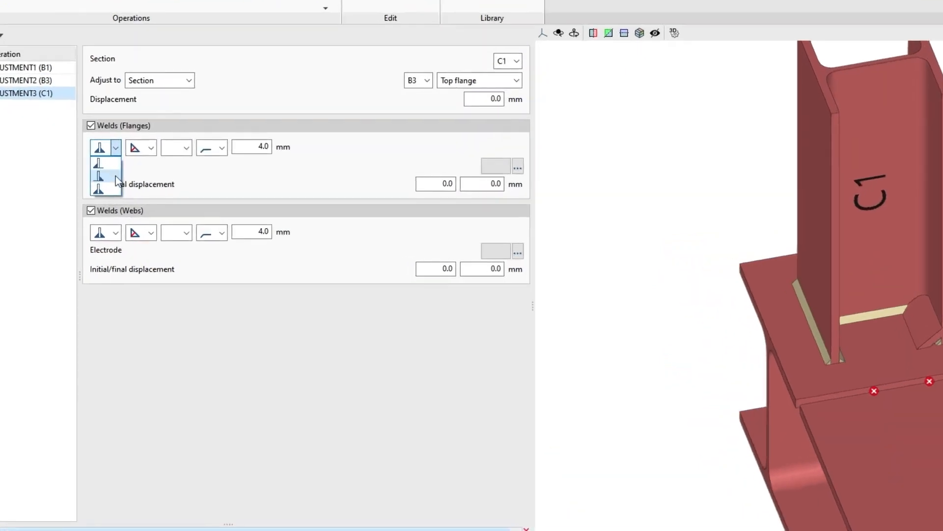
left_click(115, 188)
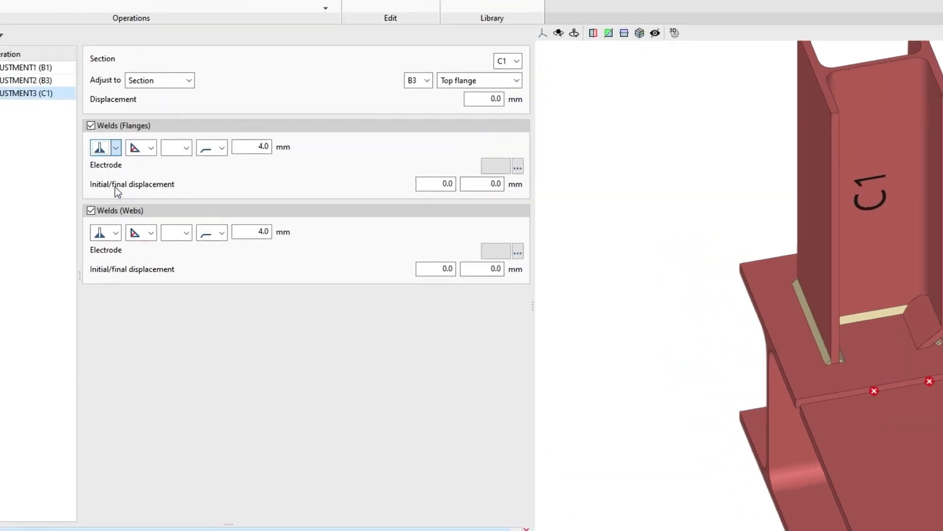
left_click(151, 148)
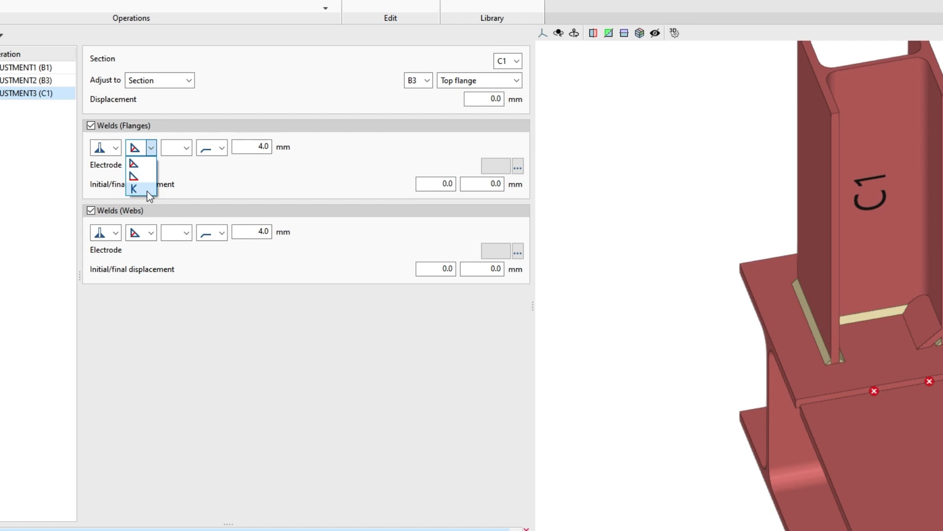
left_click(148, 166)
left_click(186, 148)
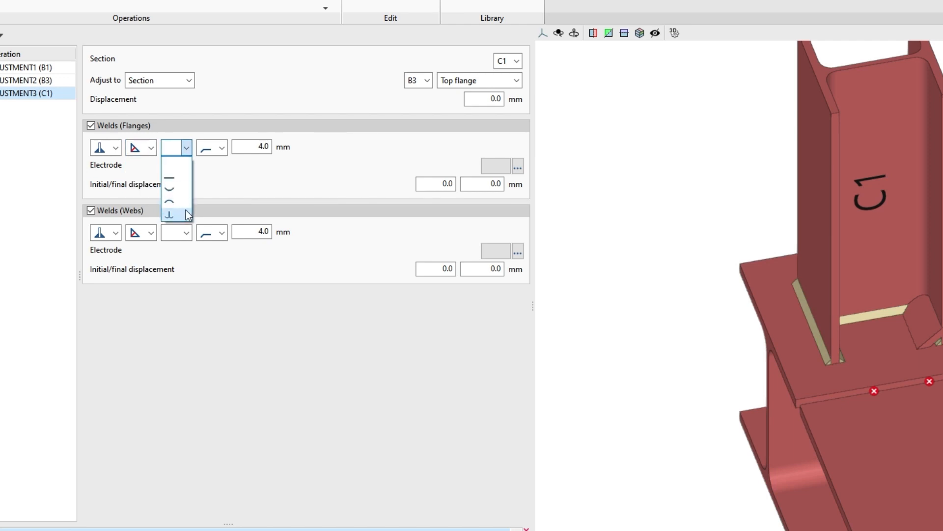
left_click(183, 164)
left_click(222, 148)
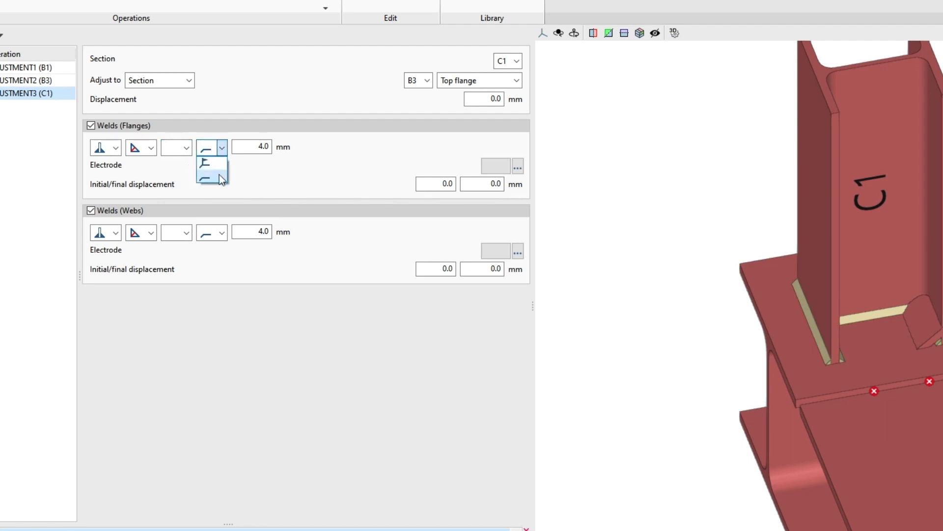
left_click(220, 177)
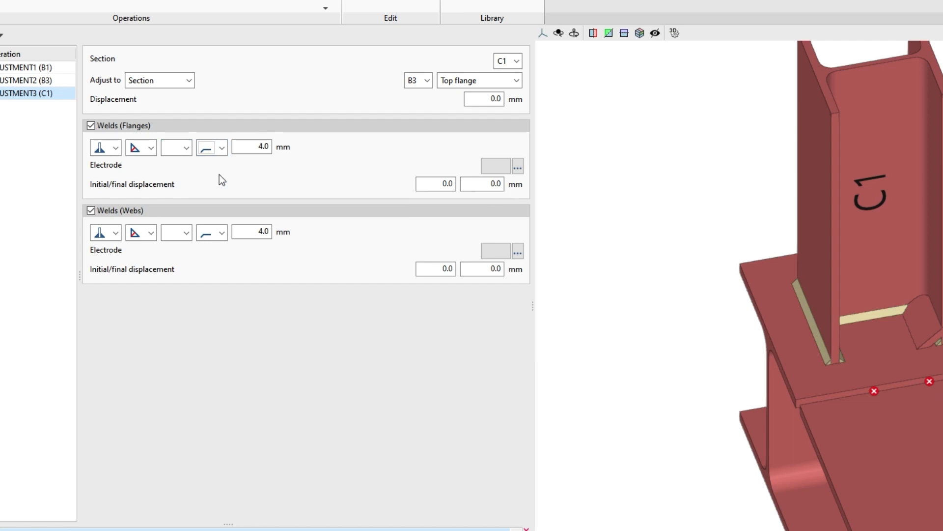
Set the weld size to 3.5 mm for both the flange and web welds of column C1.
double_click(252, 147)
type("3.5")
key("Tab")
double_click(242, 233)
type("3.5")
key("Tab")
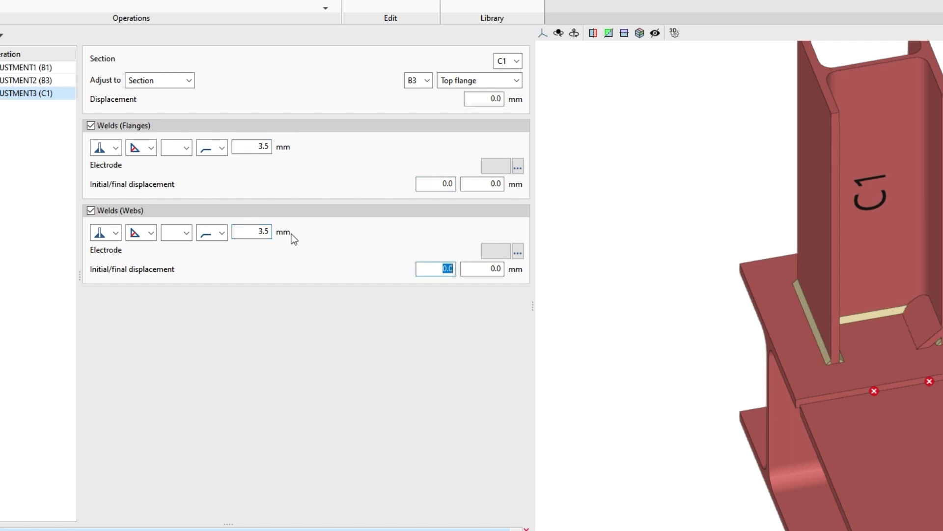
Examine the electrode settings and initial/final displacement of the C1 flange welds, and inspect the welds at the column base.
left_click(496, 168)
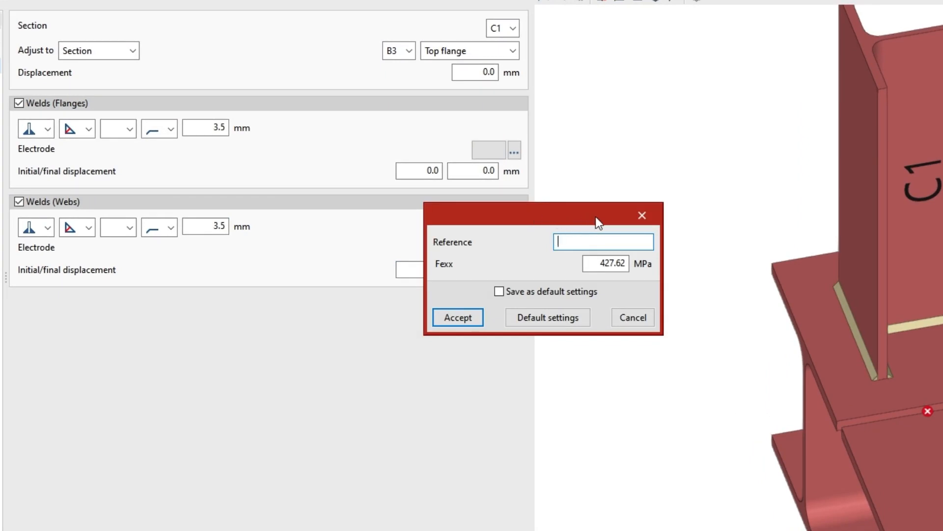
left_click(642, 216)
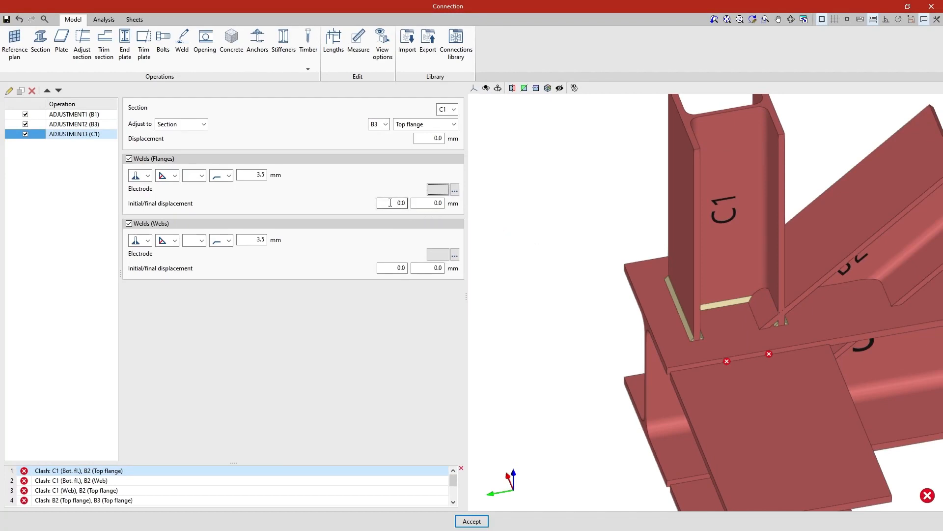
left_click_drag(389, 203, 444, 202)
middle_click_drag(732, 329, 671, 326, "shift")
scroll(715, 309, "up", 1)
scroll(714, 308, "up", 5)
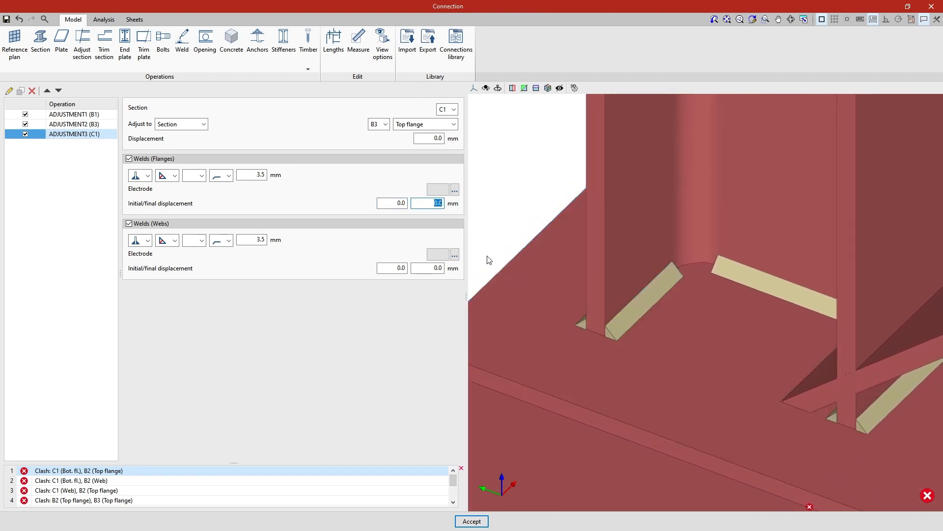
mouse_move(489, 260)
middle_mouse_down("shift")
mouse_move(503, 277)
mouse_move(482, 261)
middle_mouse_up("shift")
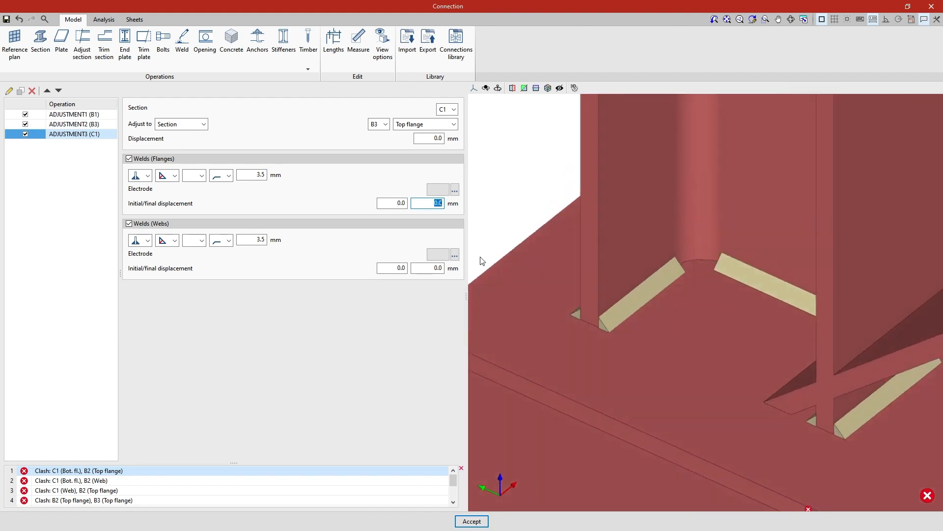
middle_click(480, 261)
middle_click(480, 261)
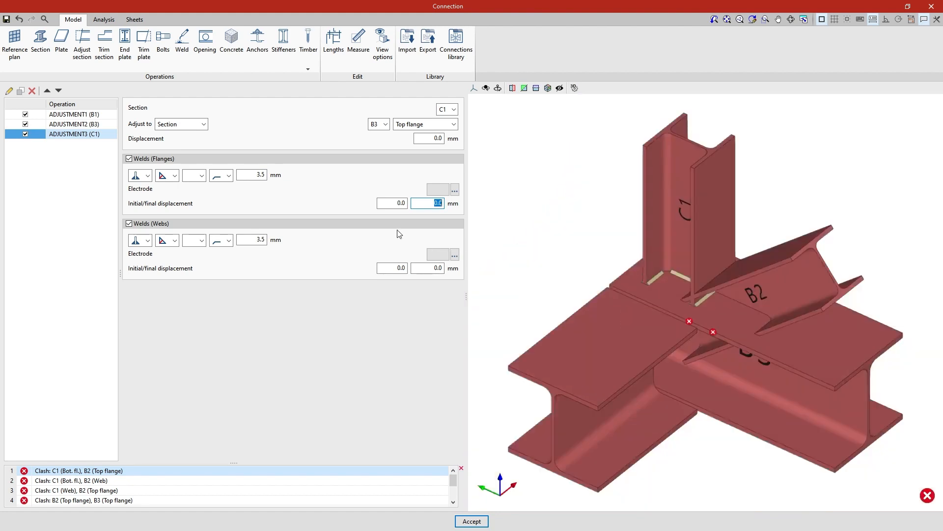
Add an Adjust section operation that adjusts section B2 to the bottom flange of column C1.
left_click(85, 66)
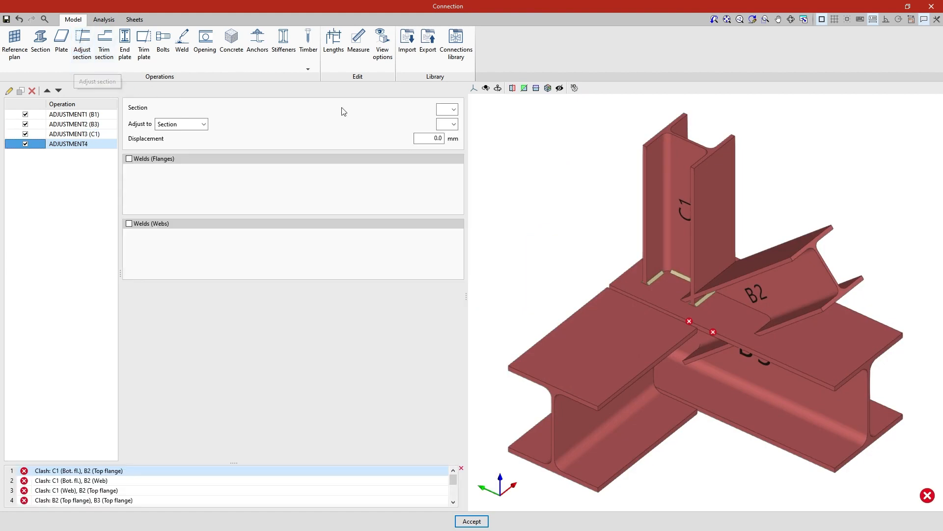
left_click(454, 109)
left_click(445, 127)
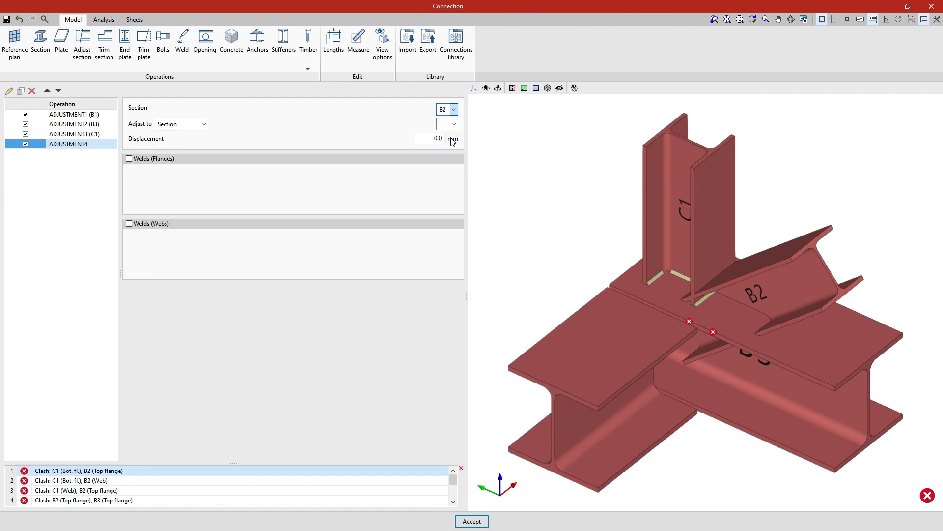
left_click(452, 124)
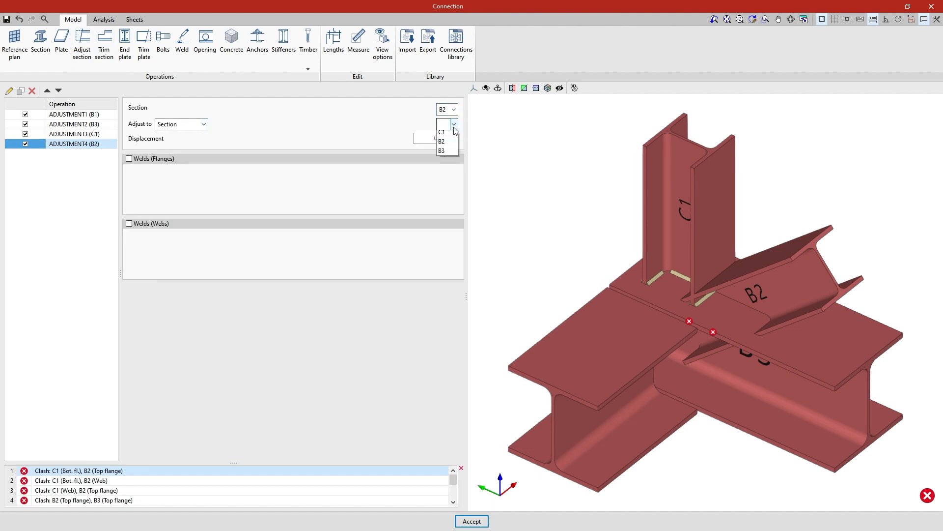
left_click(452, 145)
left_click(453, 124)
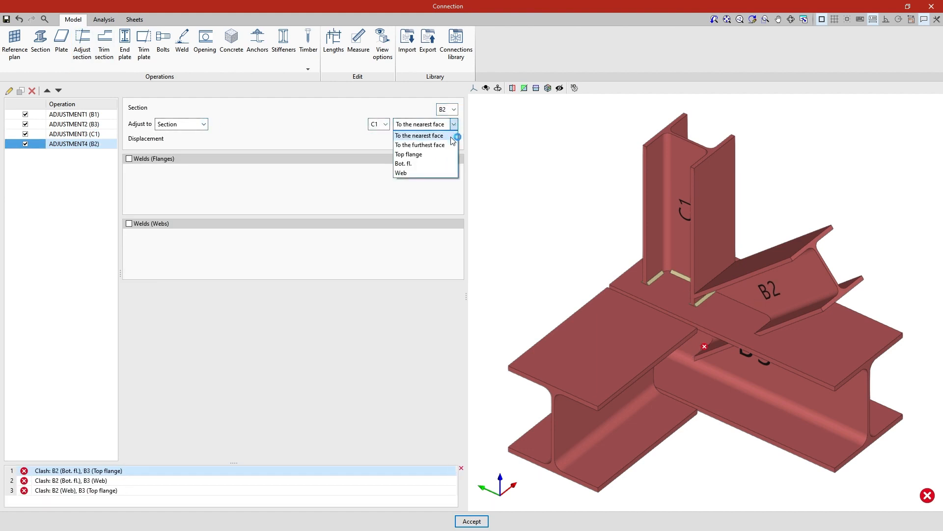
left_click(448, 163)
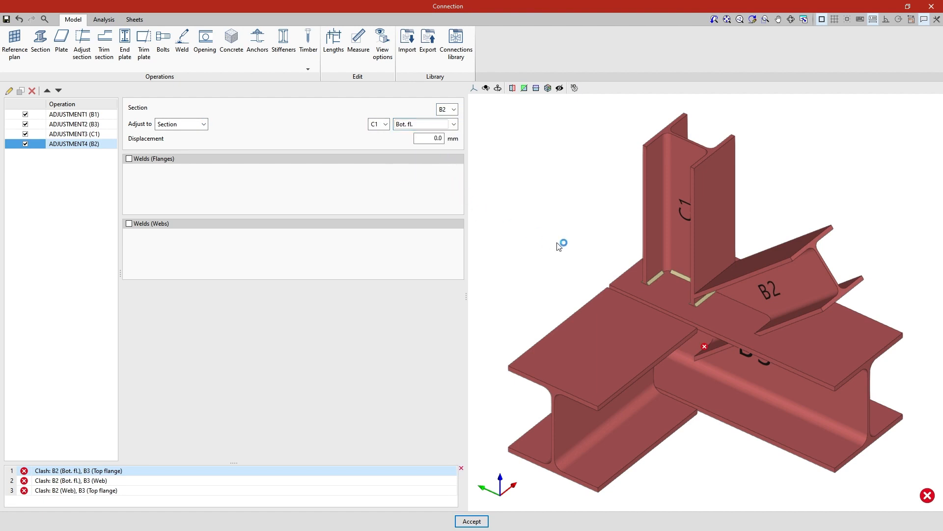
Set the displacement of B2 from the bottom flange of C1 to 10 mm.
scroll(688, 294, "up", 5)
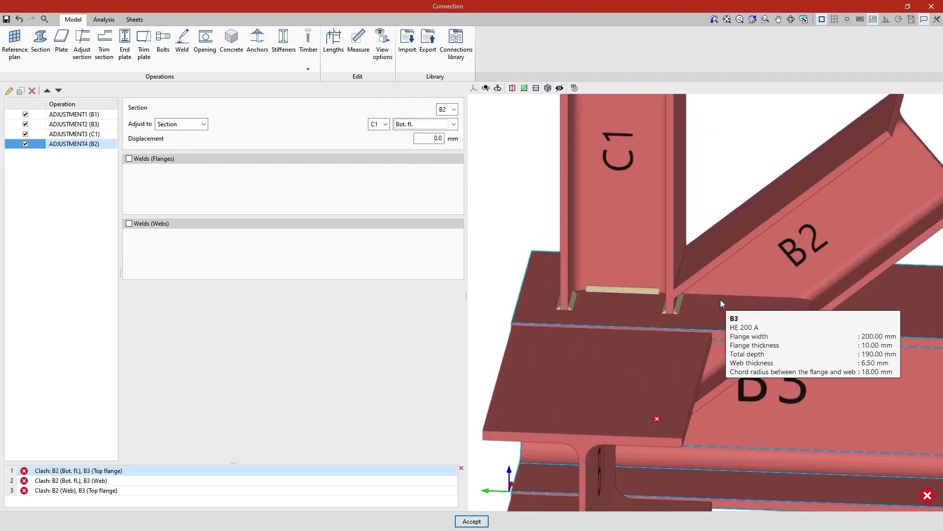
scroll(699, 301, "up", 5)
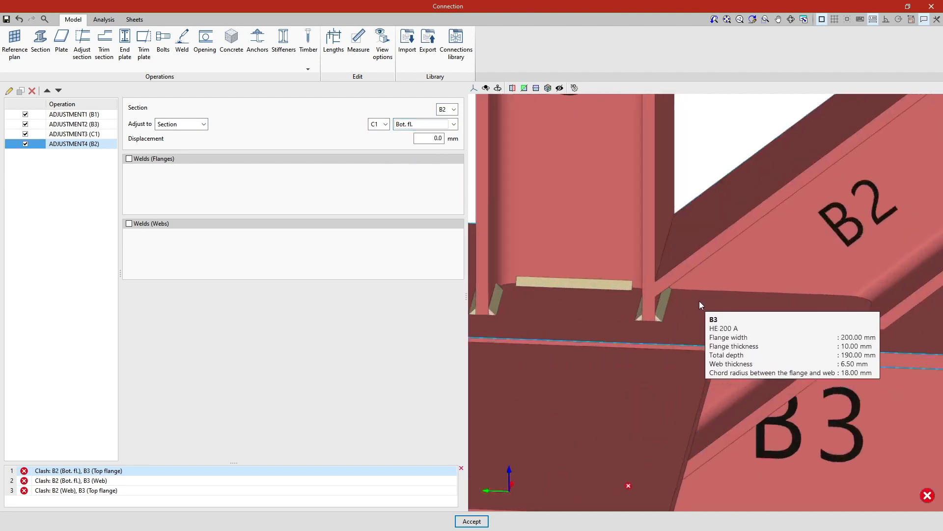
left_click(425, 137)
type("10")
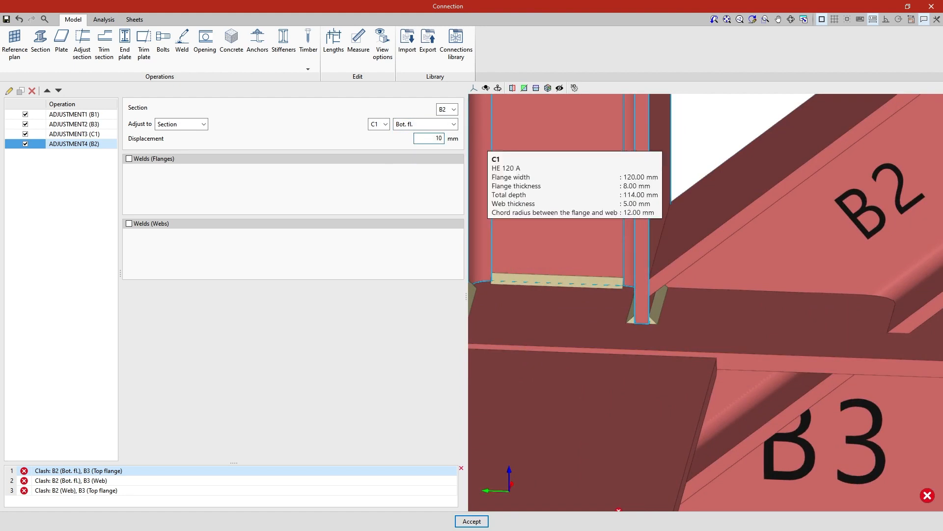
key("Return")
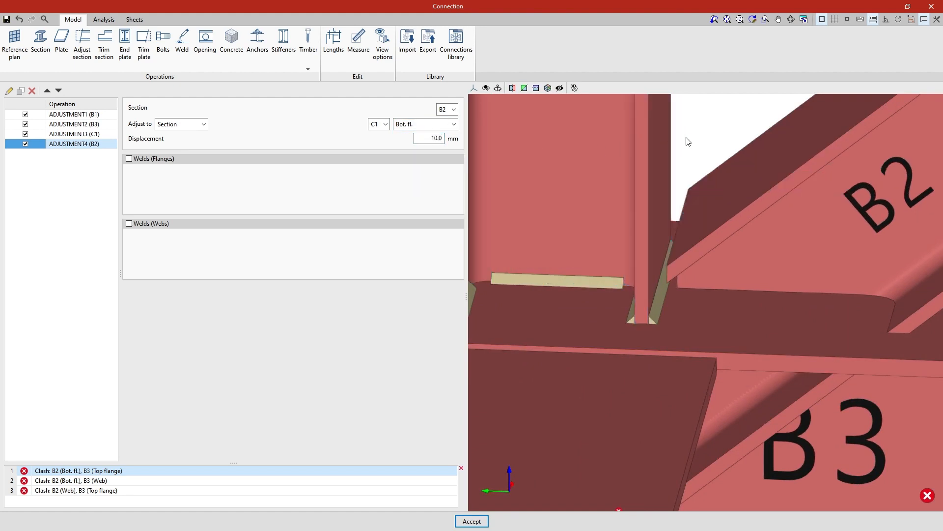
right_click_drag(684, 141, 696, 125)
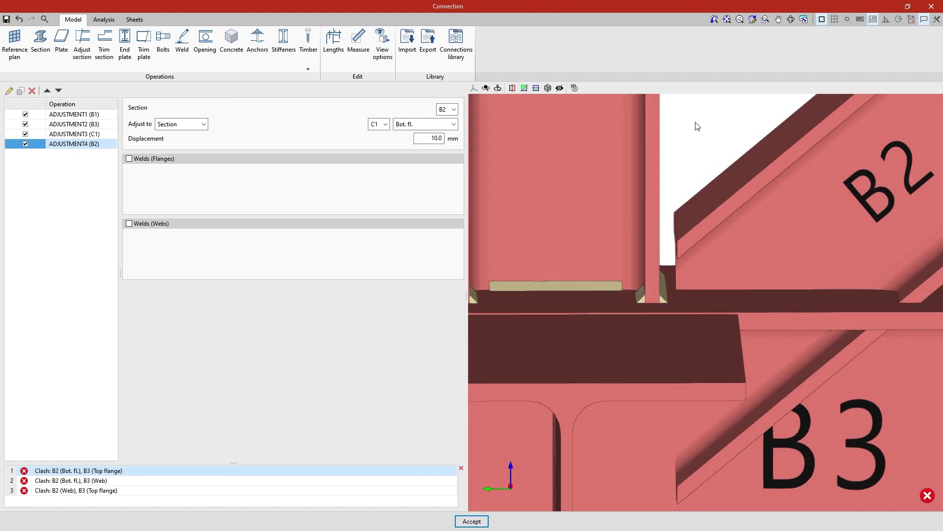
scroll(697, 127, "down", 3)
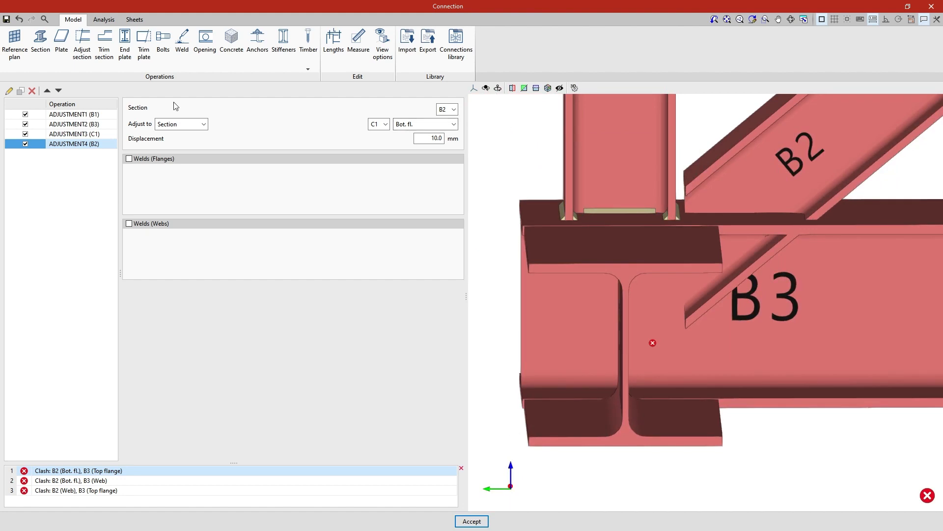
Add another Adjust section operation that adjusts section B2 to the top flange of section B3.
left_click(83, 49)
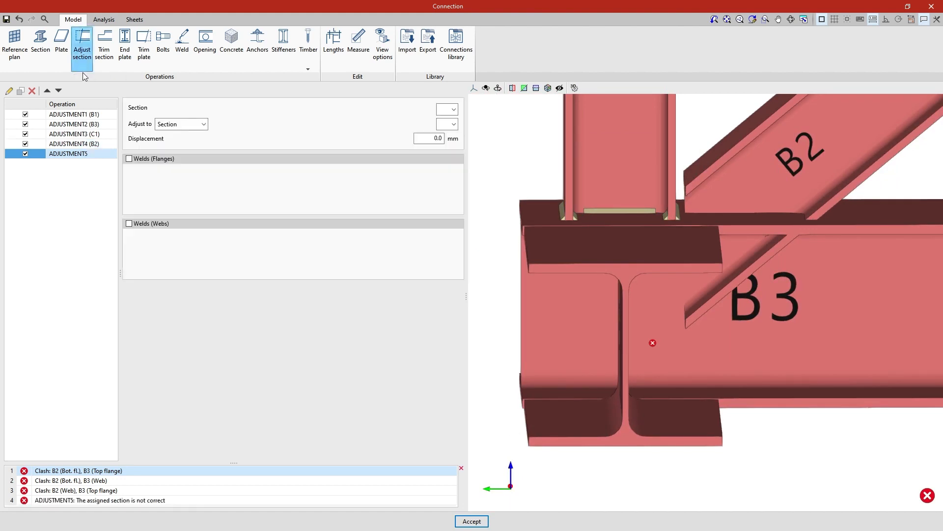
left_click(453, 109)
left_click(452, 140)
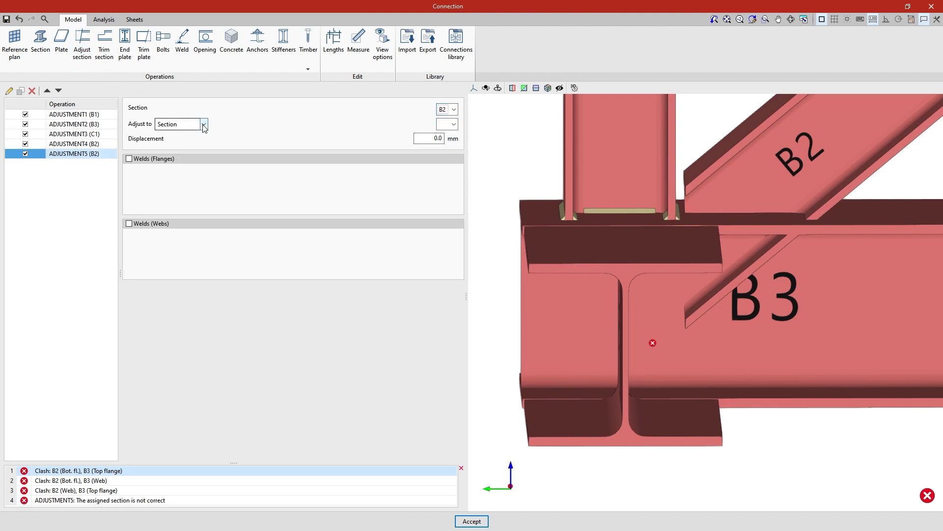
left_click(453, 124)
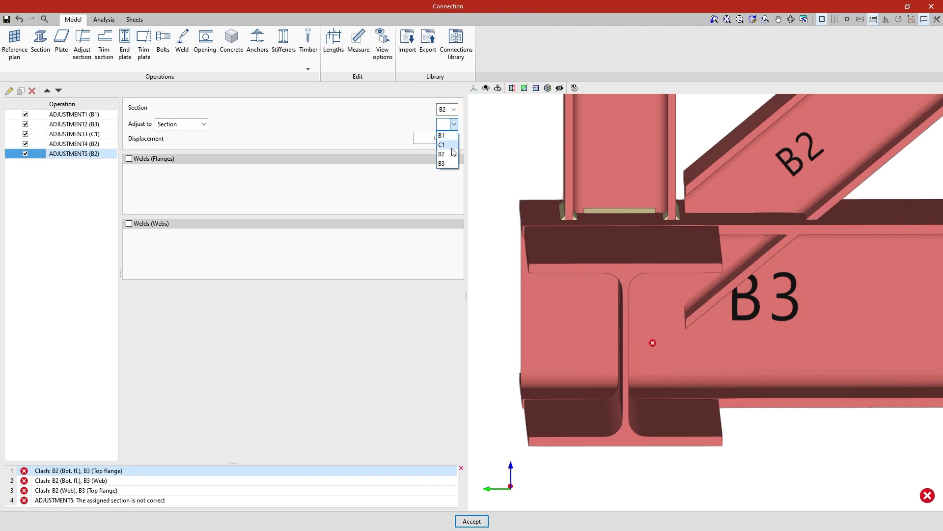
left_click(442, 164)
left_click(455, 125)
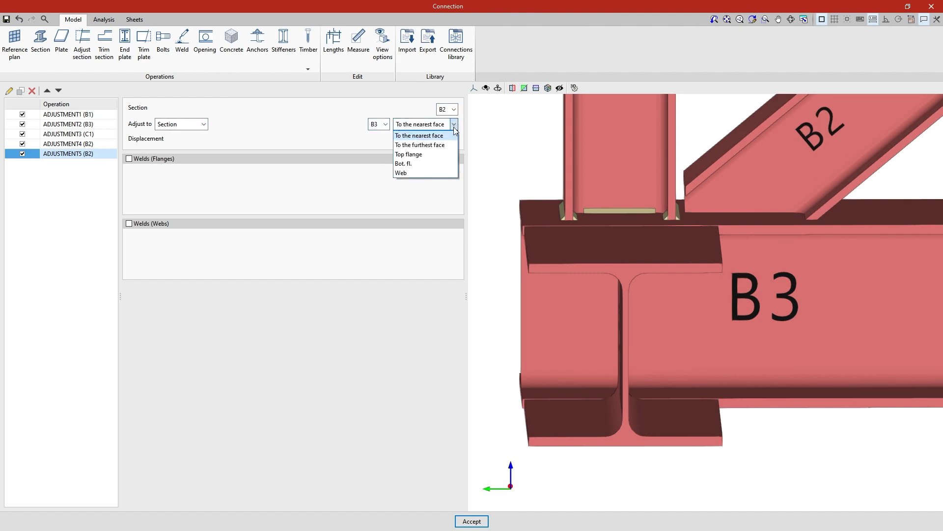
left_click(451, 154)
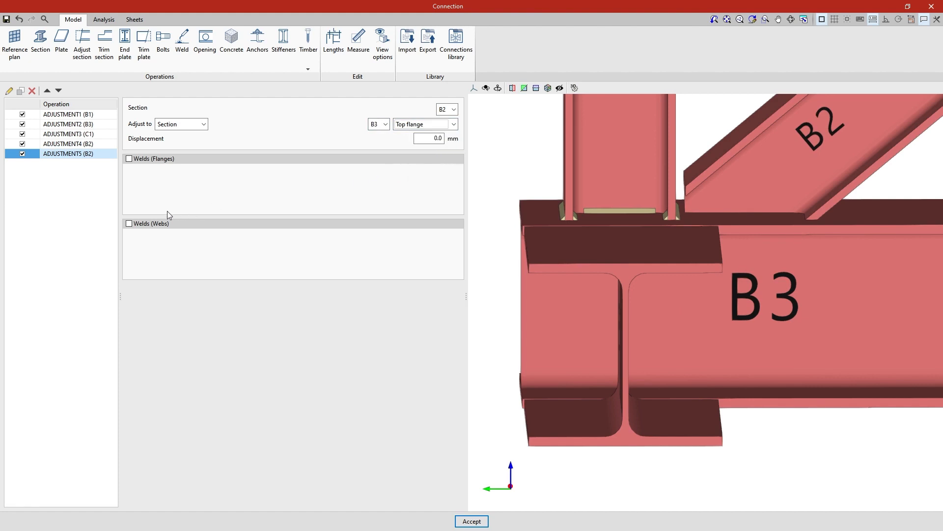
Enable web welds for the adjustment of B2 to B3 and set their final displacement to 15 mm.
left_click(130, 224)
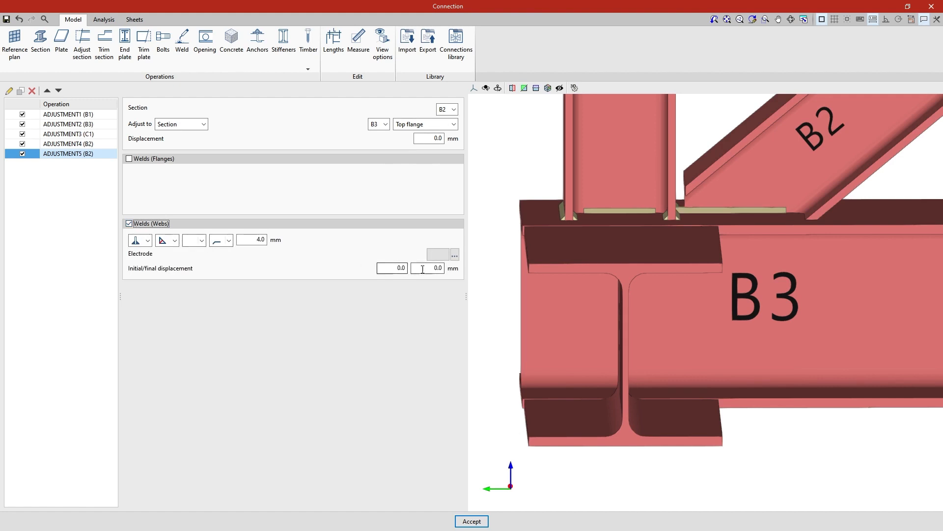
left_click_drag(421, 268, 450, 269)
type("15")
key("Tab")
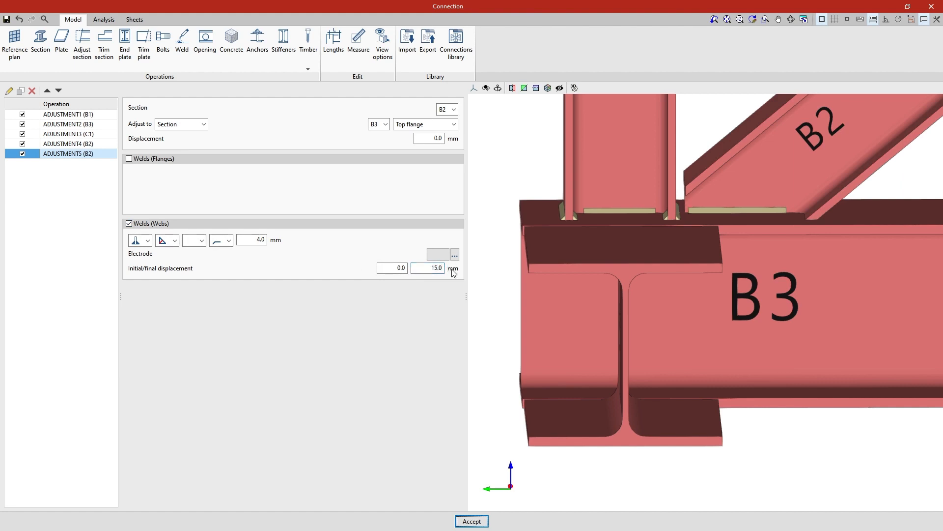
scroll(700, 210, "up", 5)
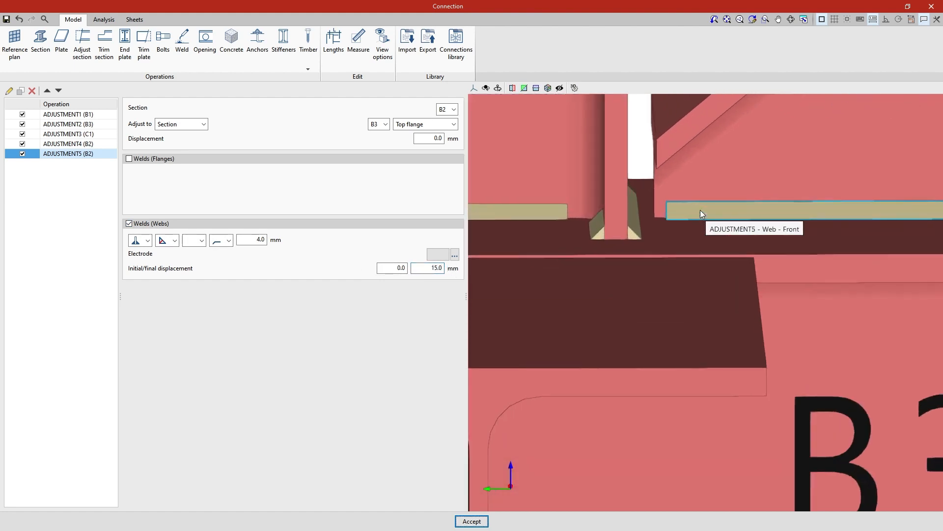
scroll(700, 210, "down", 5)
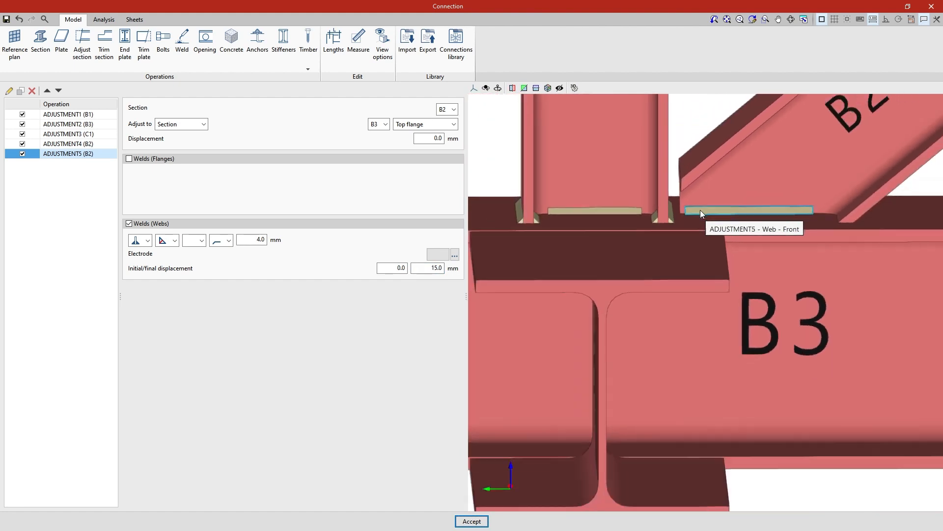
scroll(700, 210, "down", 3)
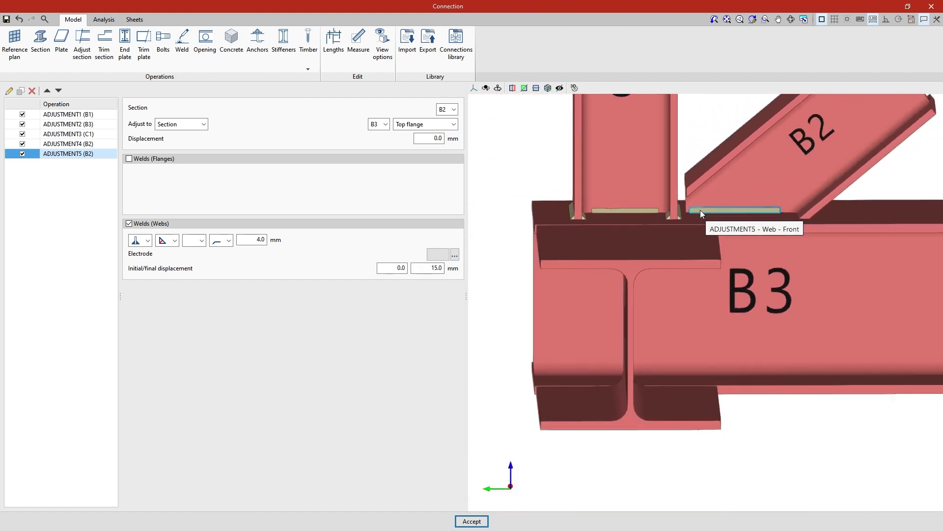
middle_click_drag(700, 210, 659, 236, "shift")
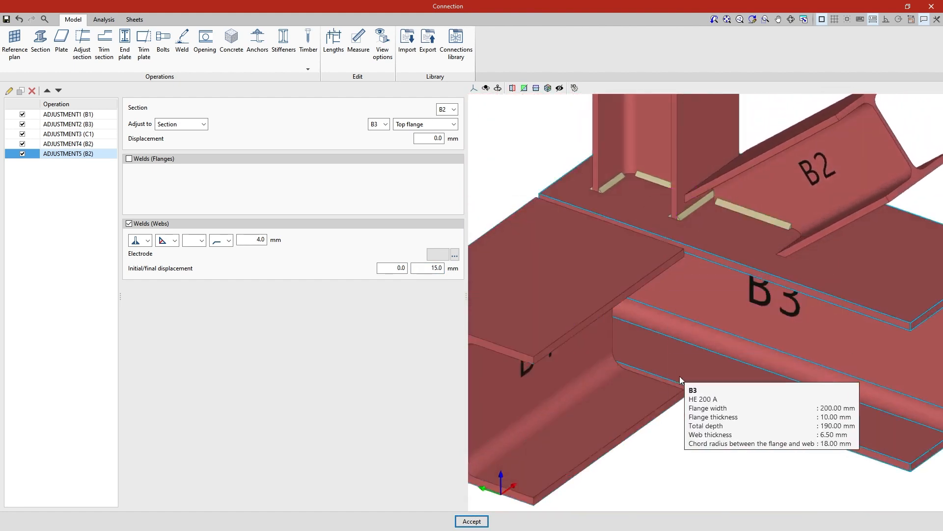